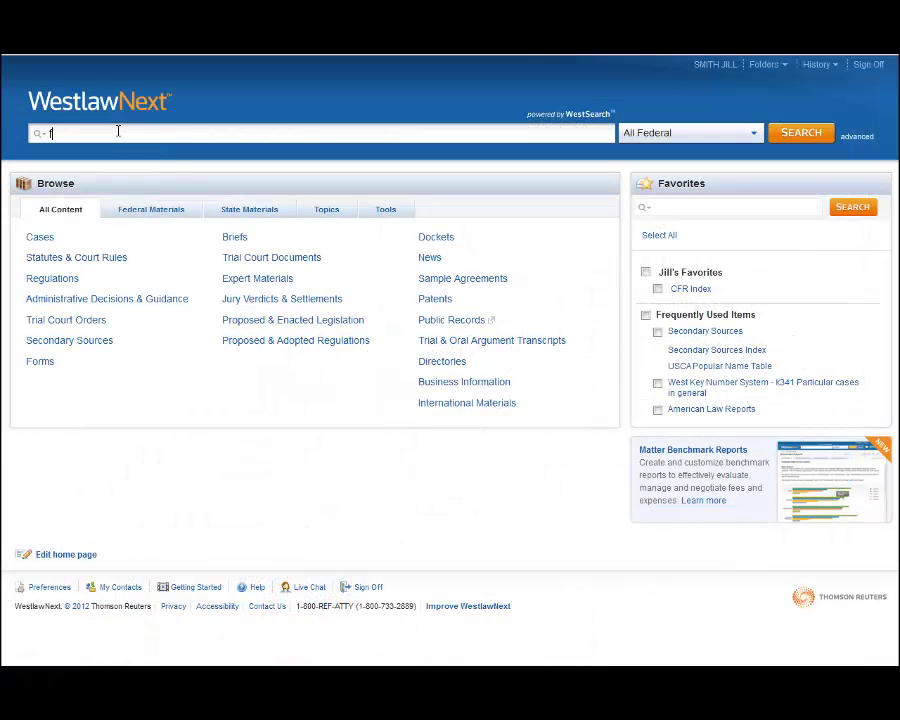
- Search all federal content for fair use and show only the cases among the results
{"action": "type", "text": "r use"}
{"action": "left_click", "coordinate": [792, 133]}
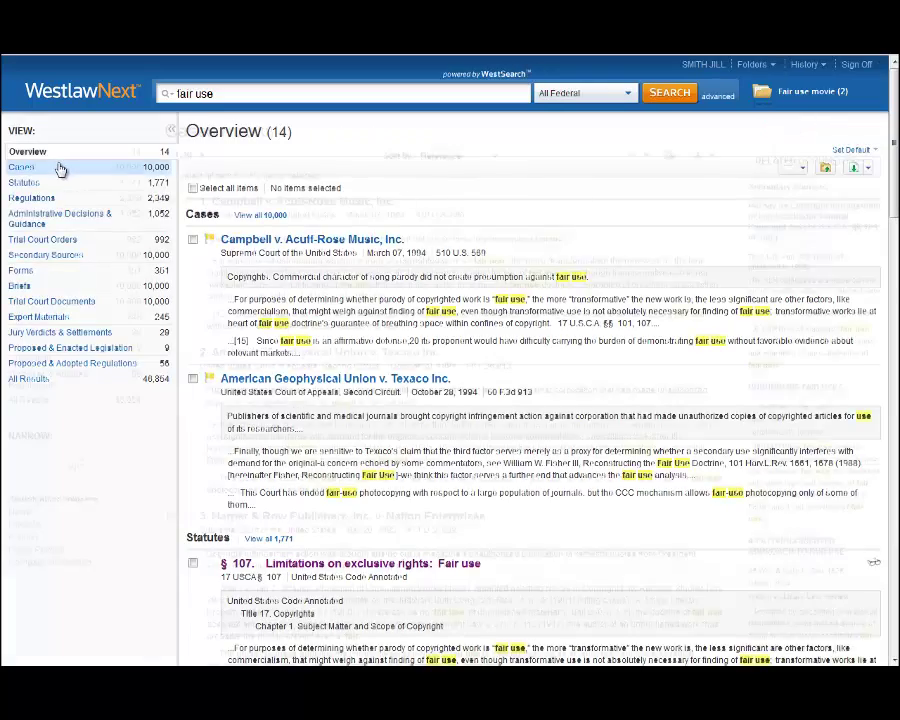
{"action": "left_click", "coordinate": [58, 169]}
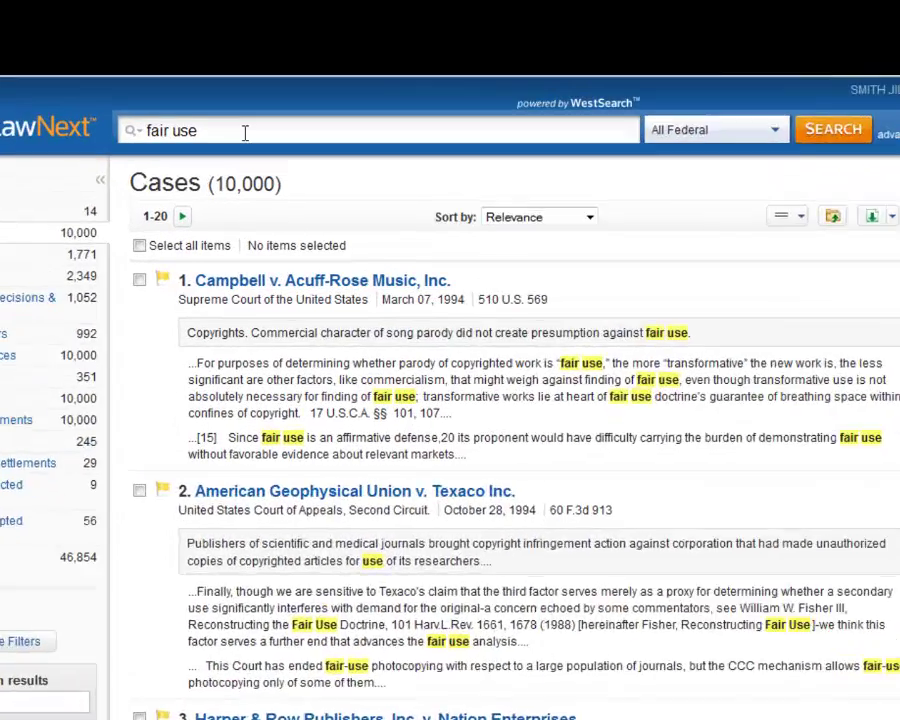
- Rerun the search with fair use enclosed in quotation marks as an exact phrase
{"action": "left_click", "coordinate": [247, 95]}
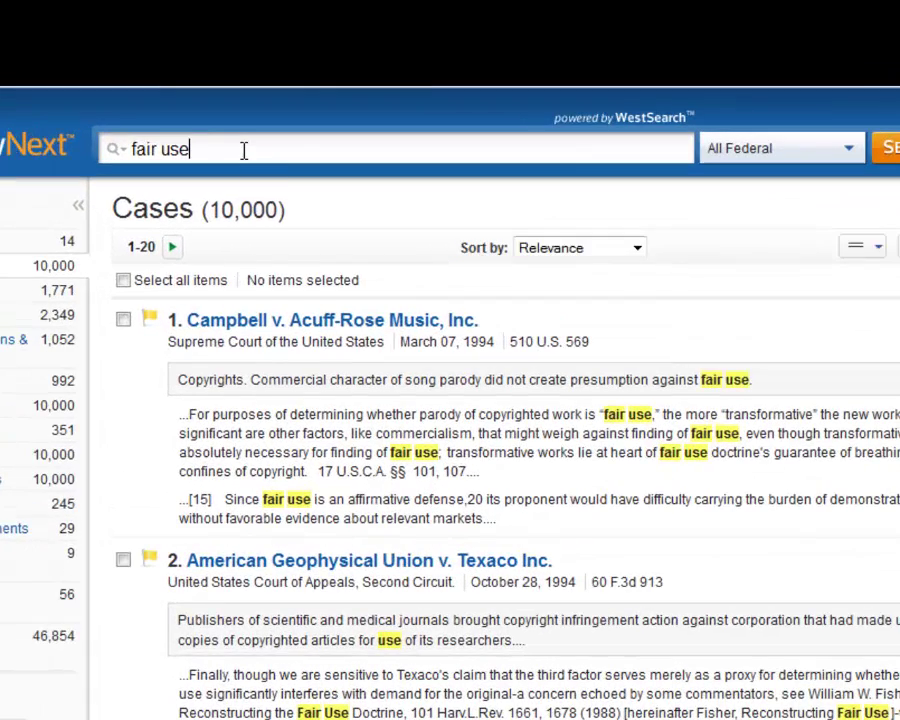
{"action": "type", "text": "\""}
{"action": "key", "text": "ctrl+Left"}
{"action": "key", "text": "ctrl+Left"}
{"action": "type", "text": "\""}
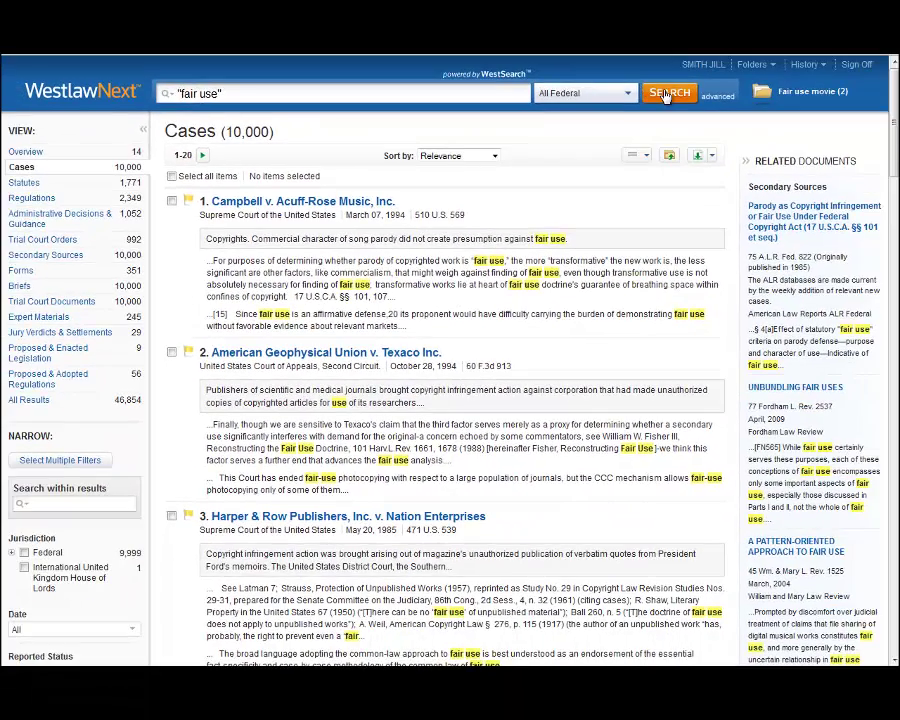
{"action": "left_click", "coordinate": [666, 93]}
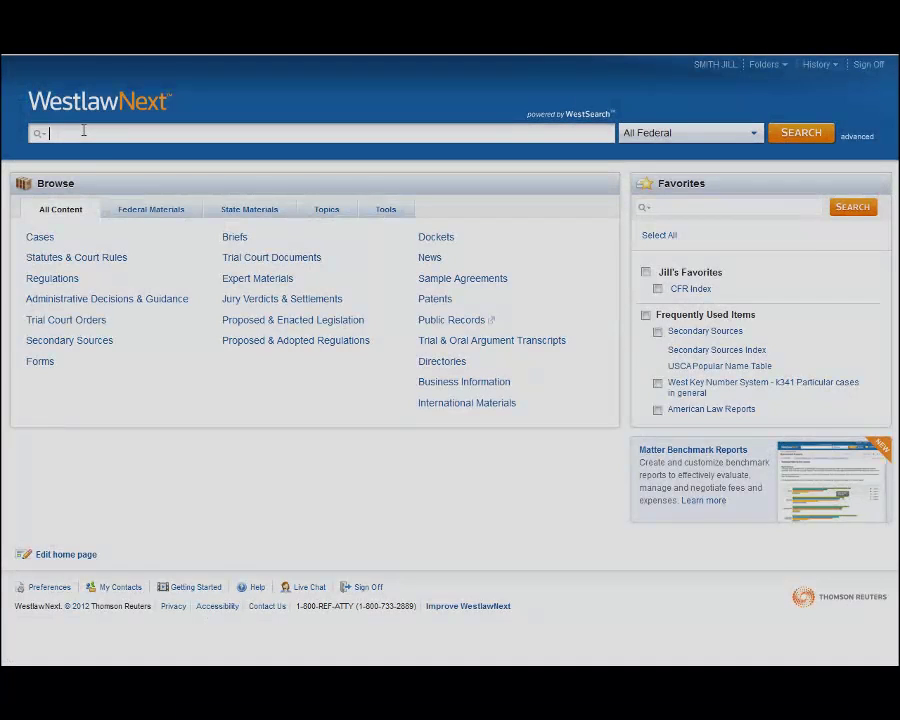
- Run a new search of all federal content for fair use movie edit
{"action": "type", "text": "fair use movie"}
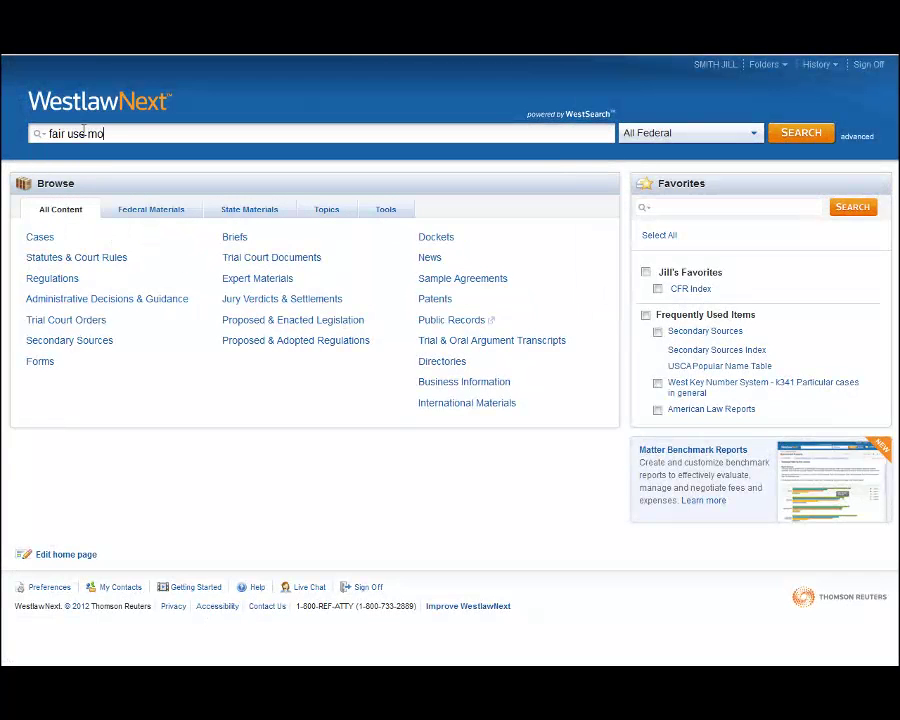
{"action": "type", "text": " edit"}
{"action": "left_click", "coordinate": [790, 134]}
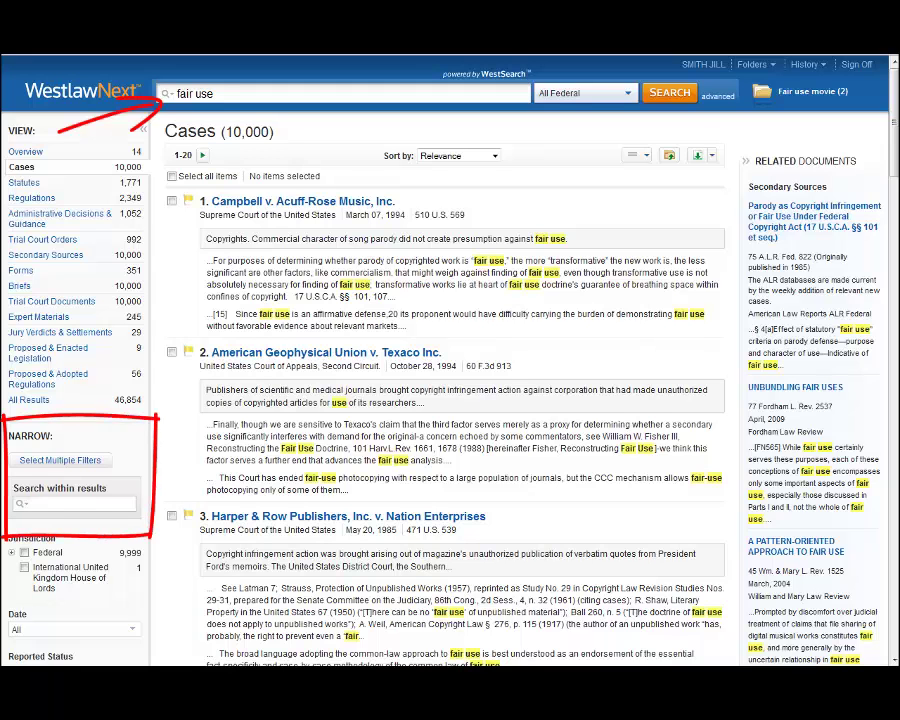
- Narrow the fair use case results by searching within them for movie! AND edit!
{"action": "left_click", "coordinate": [53, 504]}
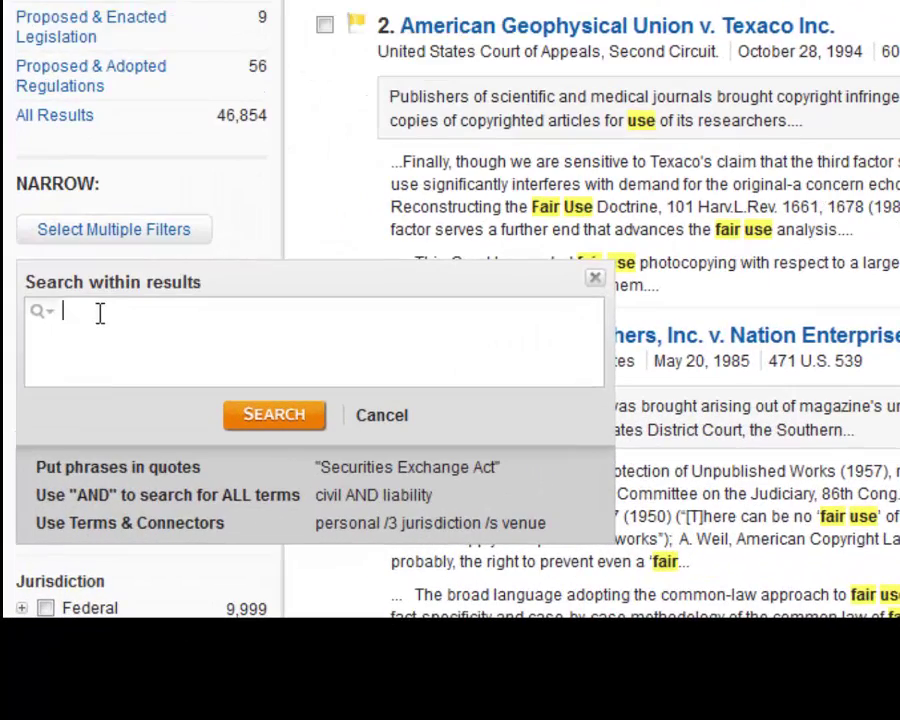
{"action": "type", "text": "movie! AND edit!"}
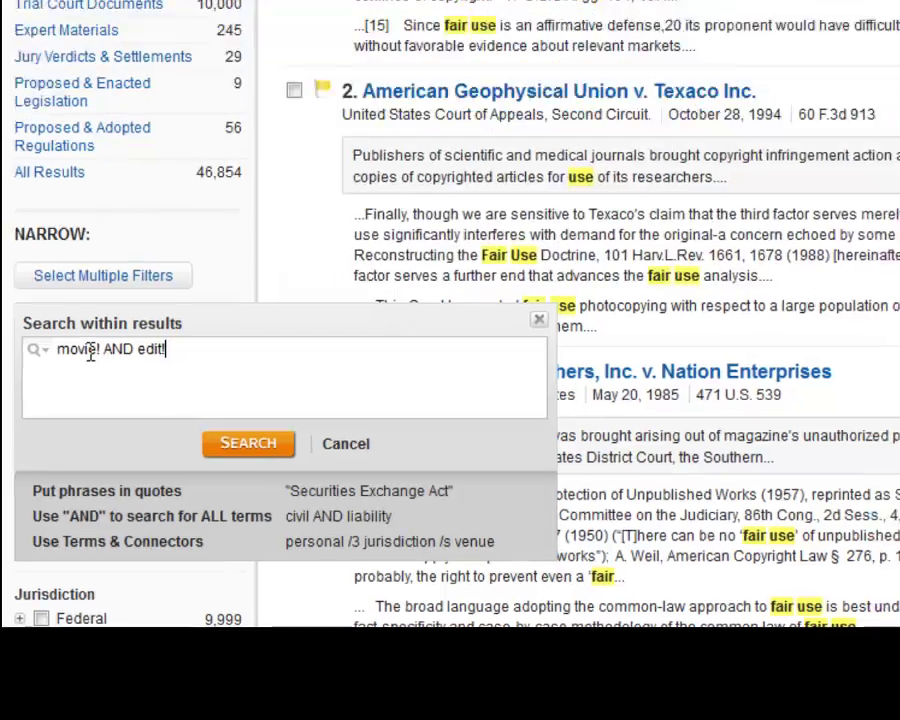
{"action": "key", "text": "Return"}
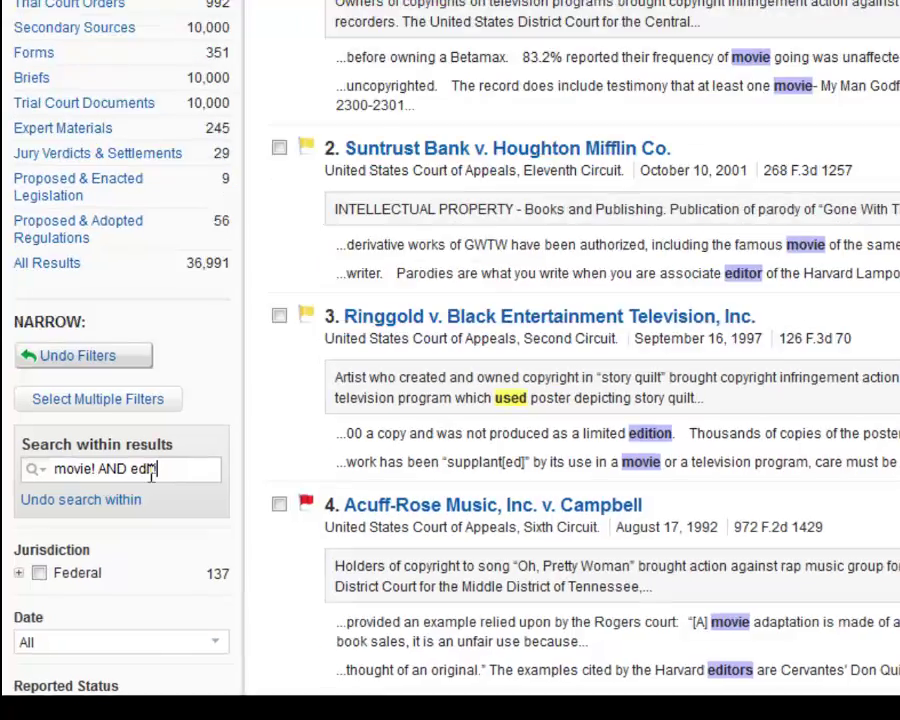
- Replace the search within results with movie! /2 edit! and run it
{"action": "left_click_drag", "start_coordinate": [152, 470], "coordinate": [13, 469]}
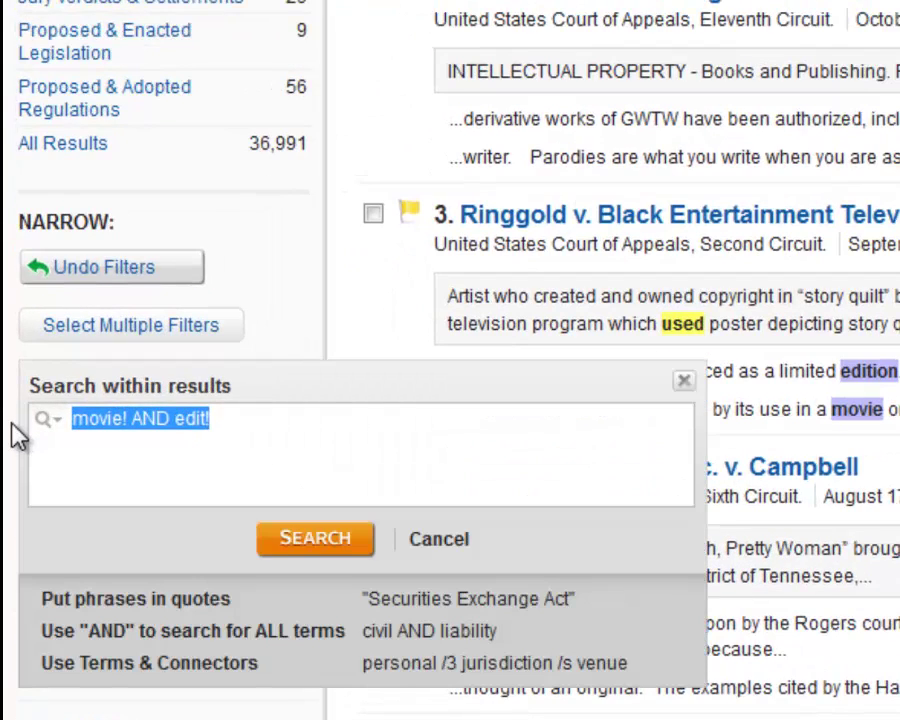
{"action": "type", "text": "m"}
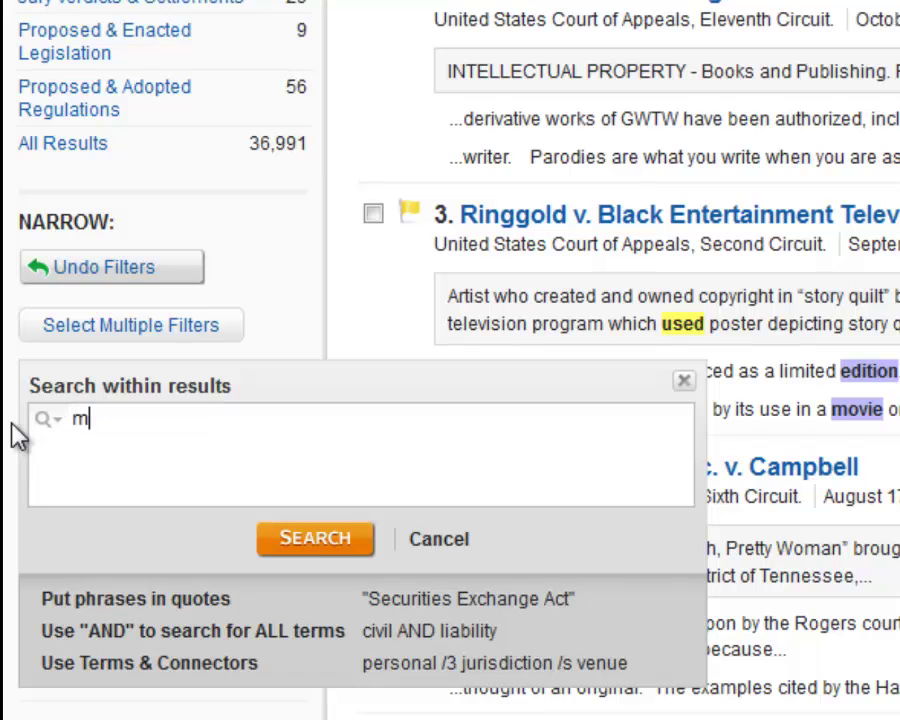
{"action": "type", "text": "ovie! /2 edit!"}
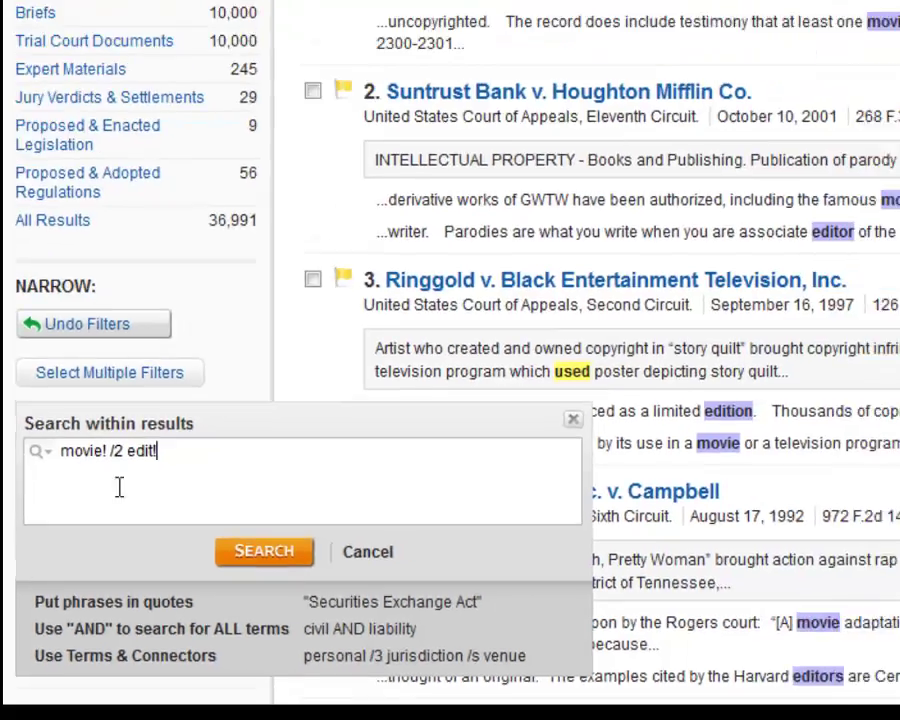
{"action": "left_click", "coordinate": [315, 538]}
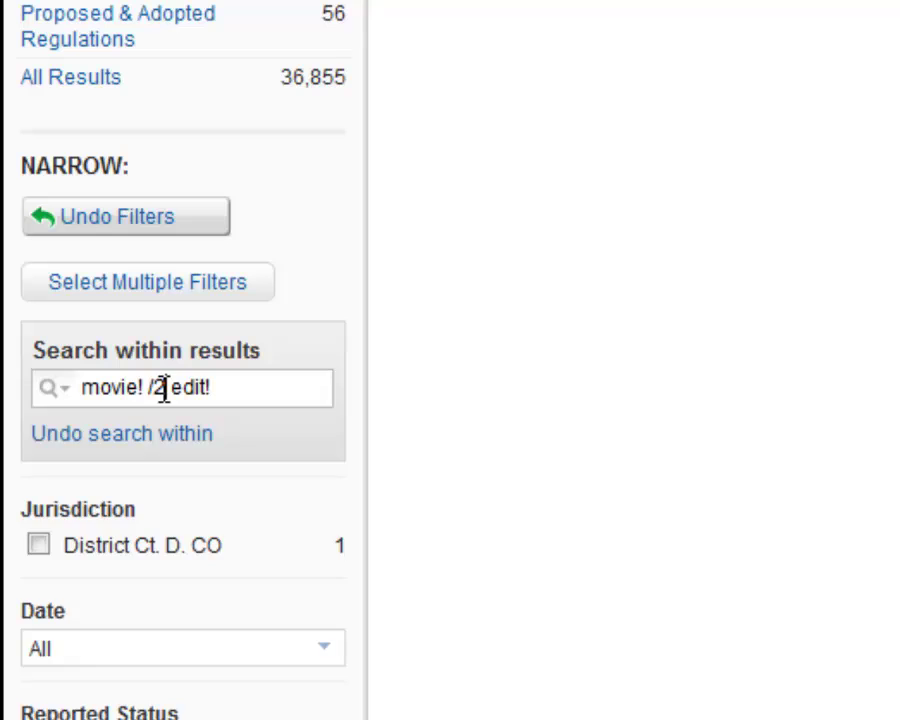
- Change the proximity connector in the search within results from two words to same sentence, making it movie! /s edit!
{"action": "left_click", "coordinate": [165, 388]}
{"action": "key", "text": "BackSpace"}
{"action": "type", "text": "s"}
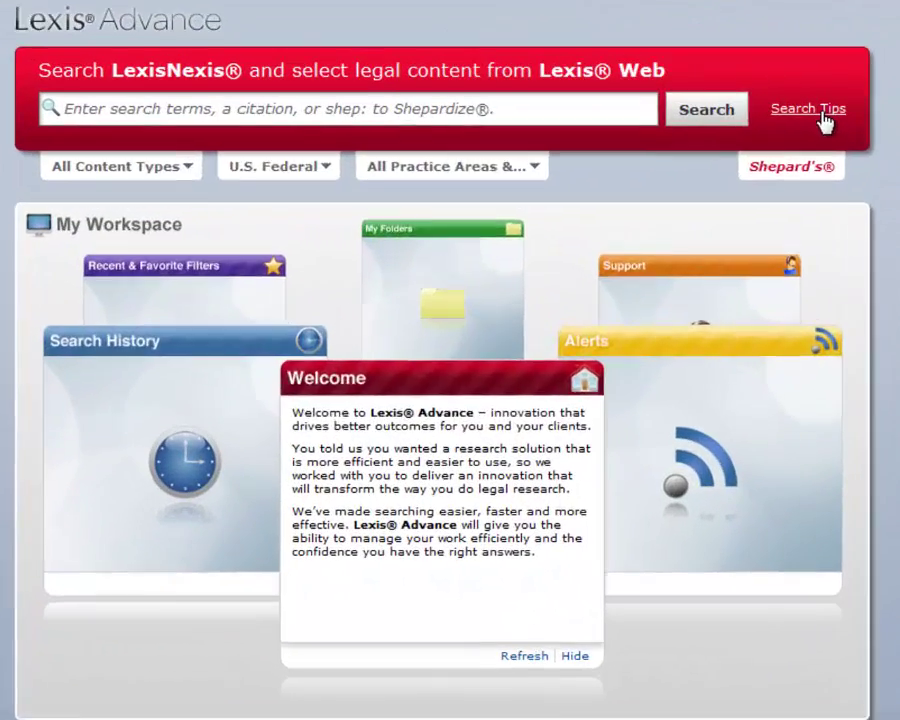
- In Lexis Advance, review the list of search connectors in the search tips and close it
{"action": "left_click", "coordinate": [678, 152]}
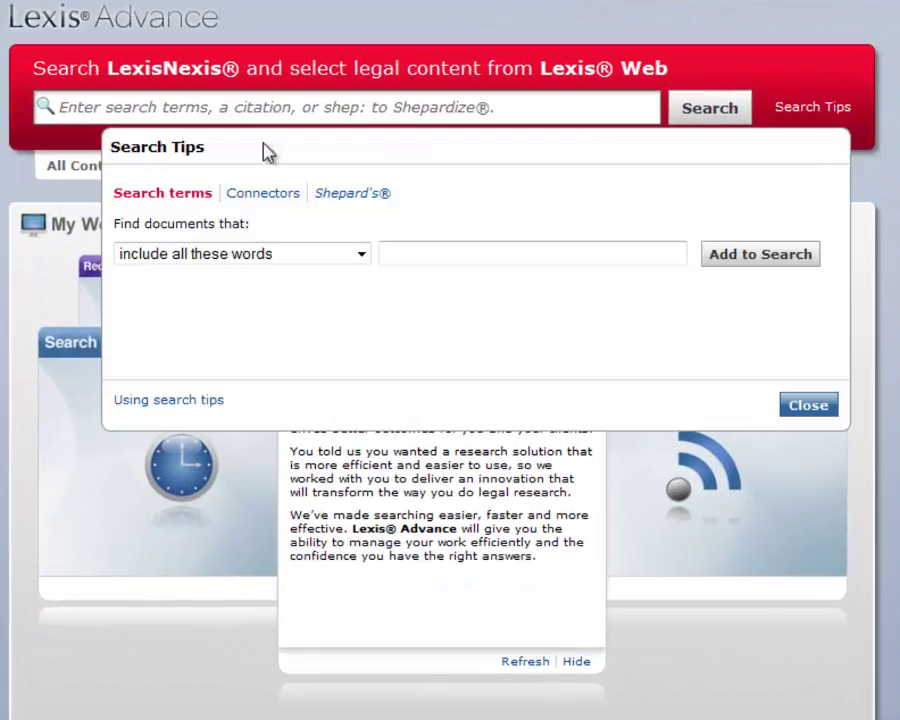
{"action": "left_click", "coordinate": [264, 196]}
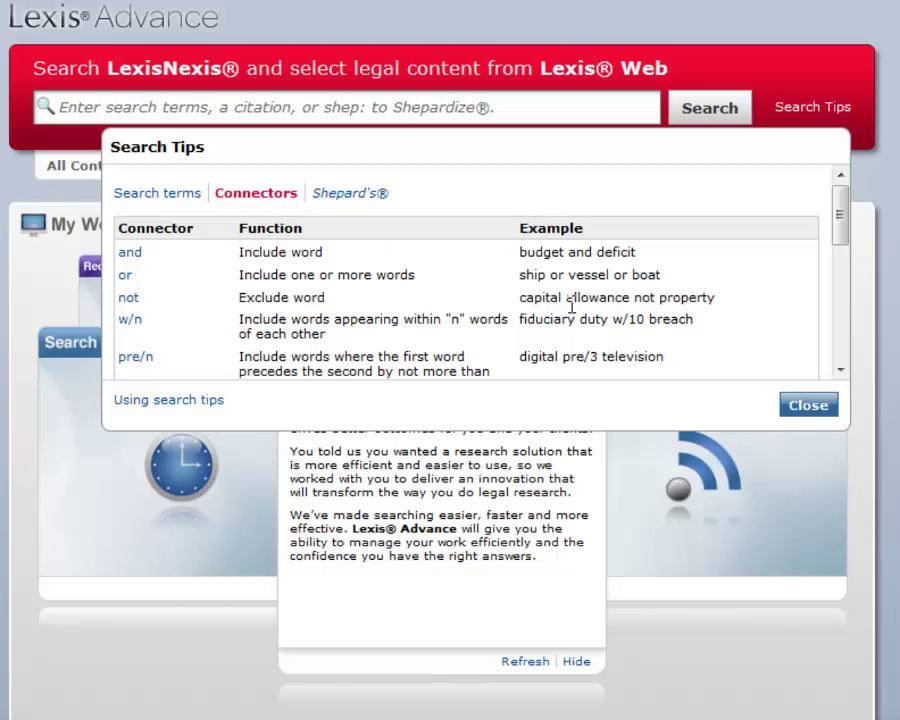
{"action": "left_click_drag", "start_coordinate": [846, 231], "coordinate": [842, 265]}
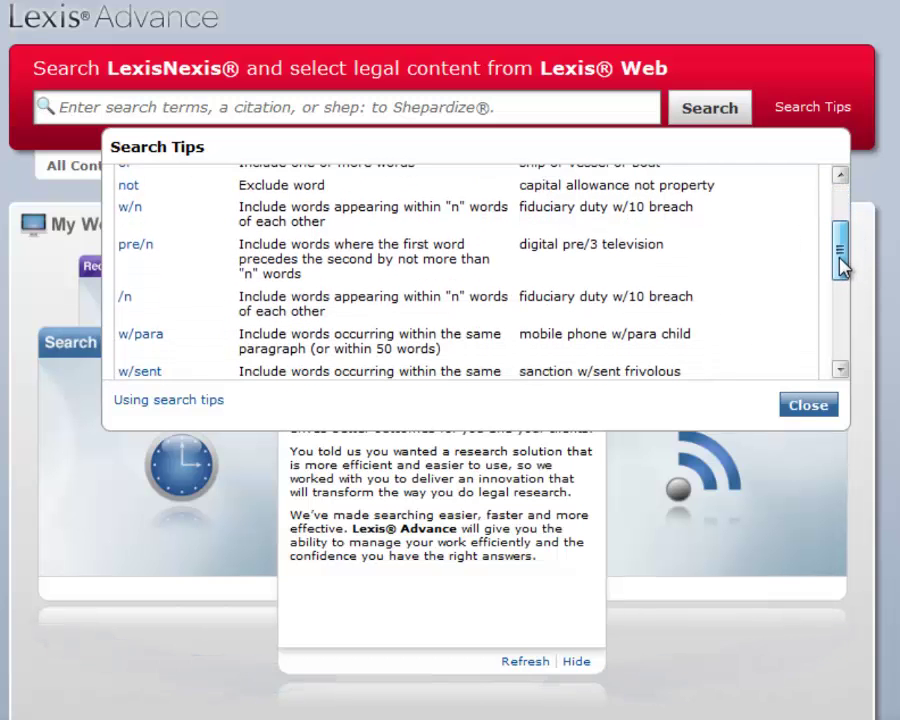
{"action": "left_click", "coordinate": [806, 408]}
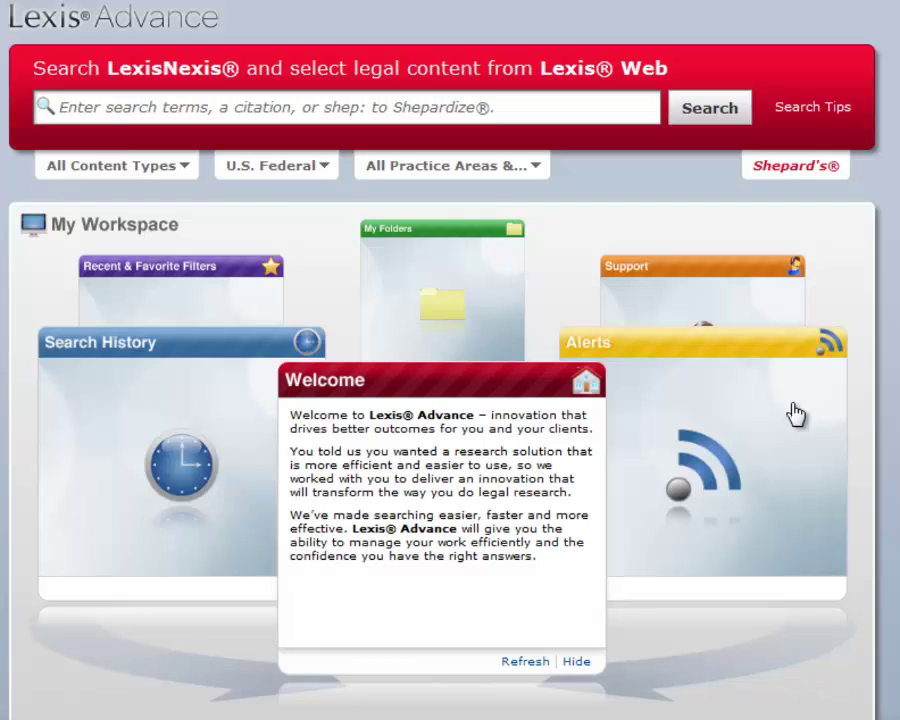
- Search U.S. Federal content of all types for "fair use" movie! /s edit!
{"action": "left_click", "coordinate": [108, 107]}
{"action": "type", "text": "\""}
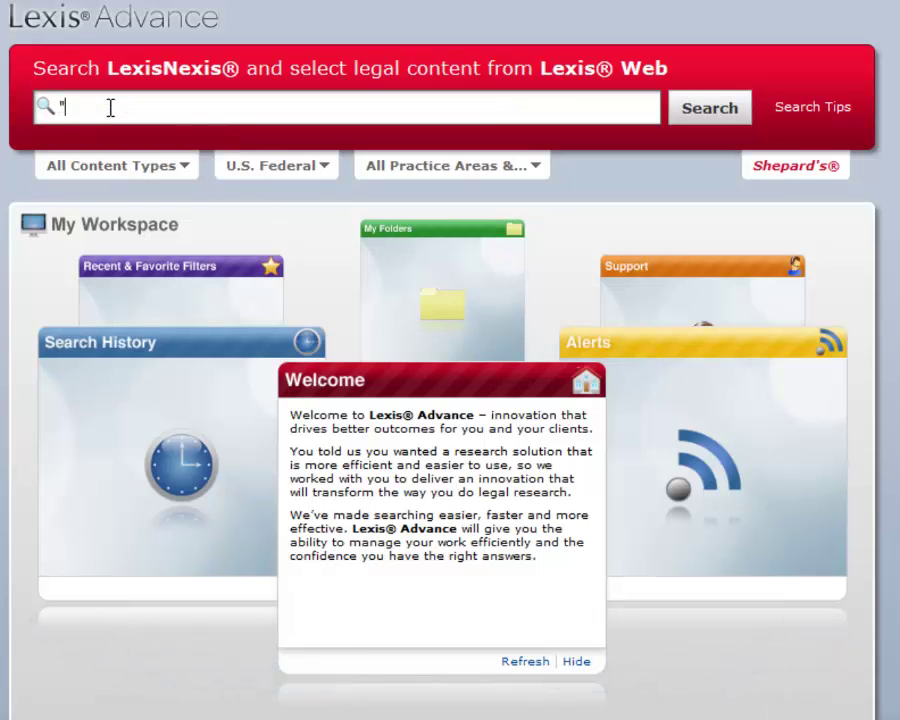
{"action": "type", "text": "fair use\" "}
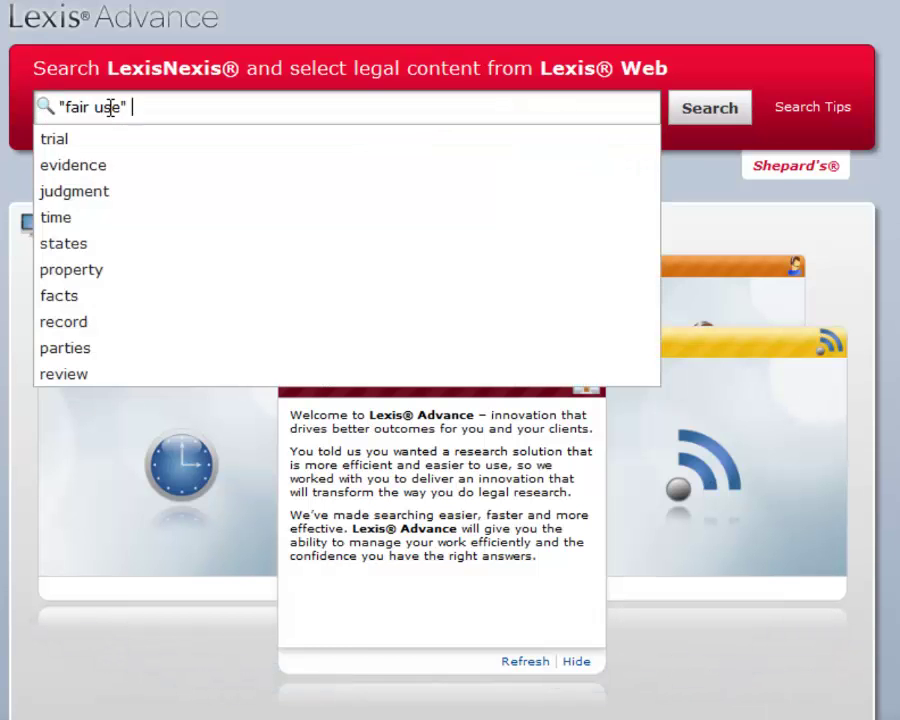
{"action": "type", "text": "mov"}
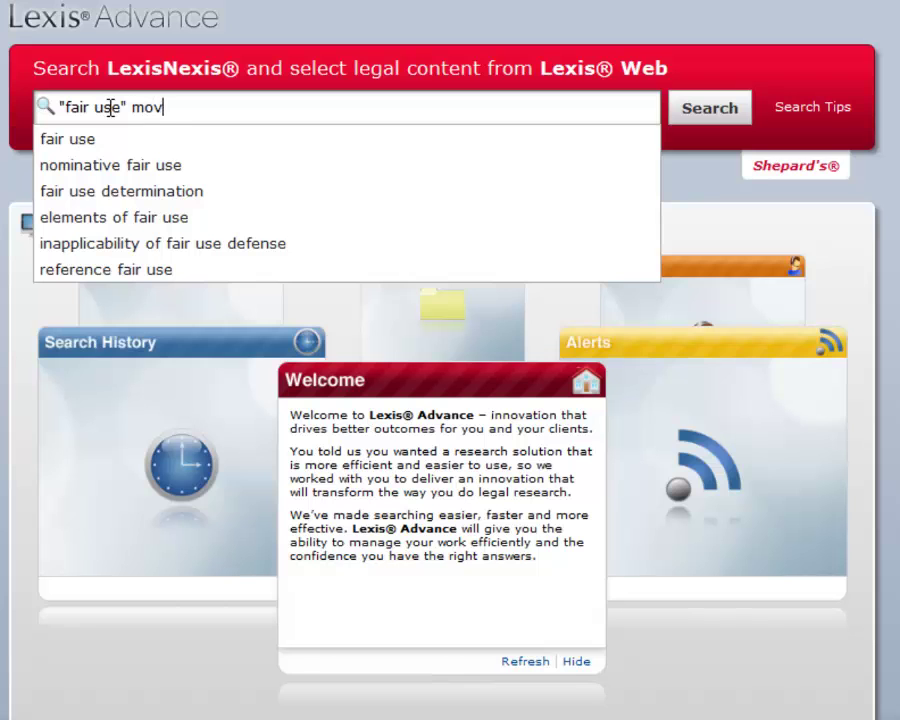
{"action": "type", "text": "ie! /s"}
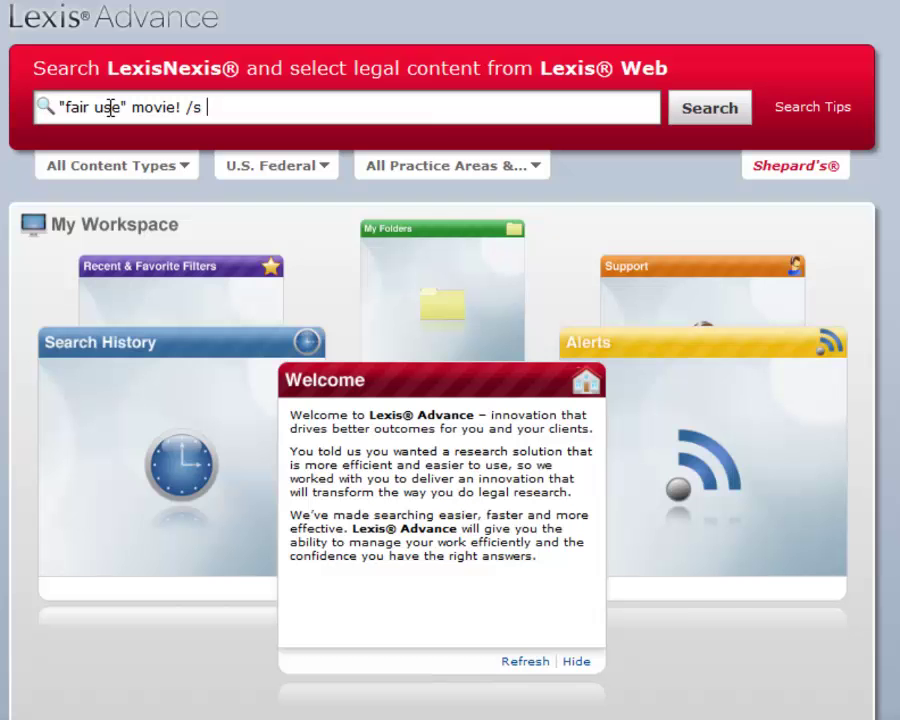
{"action": "type", "text": "it!"}
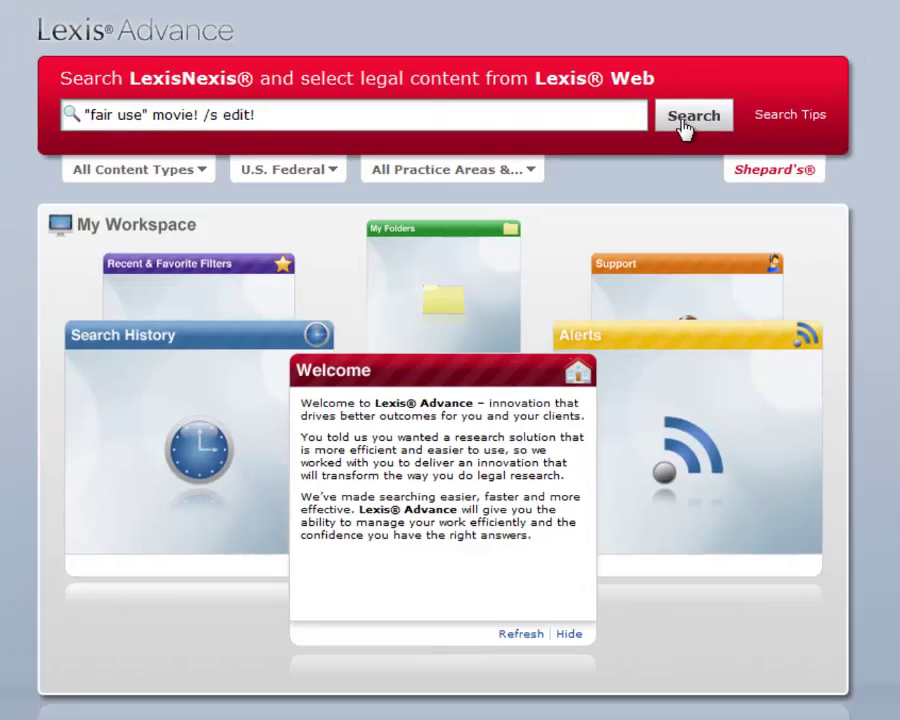
{"action": "left_click", "coordinate": [702, 110]}
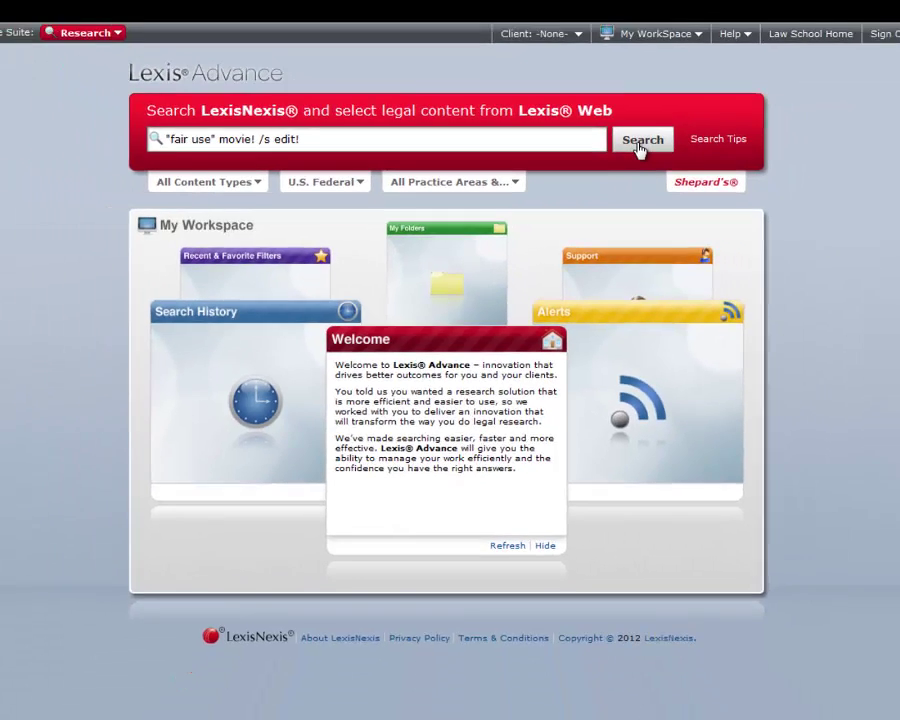